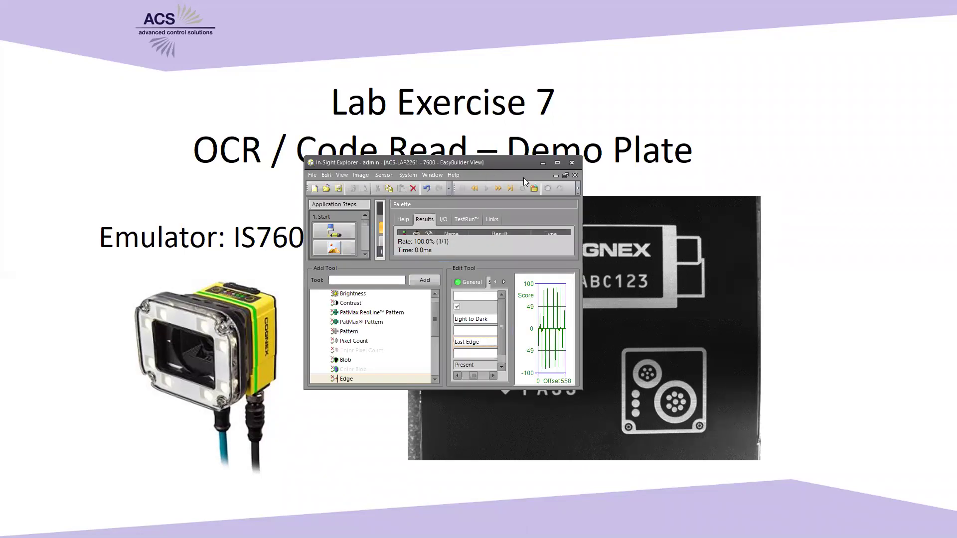
- Maximize the In-Sight Explorer window so it fills the screen
{"action": "left_click", "coordinate": [557, 162]}
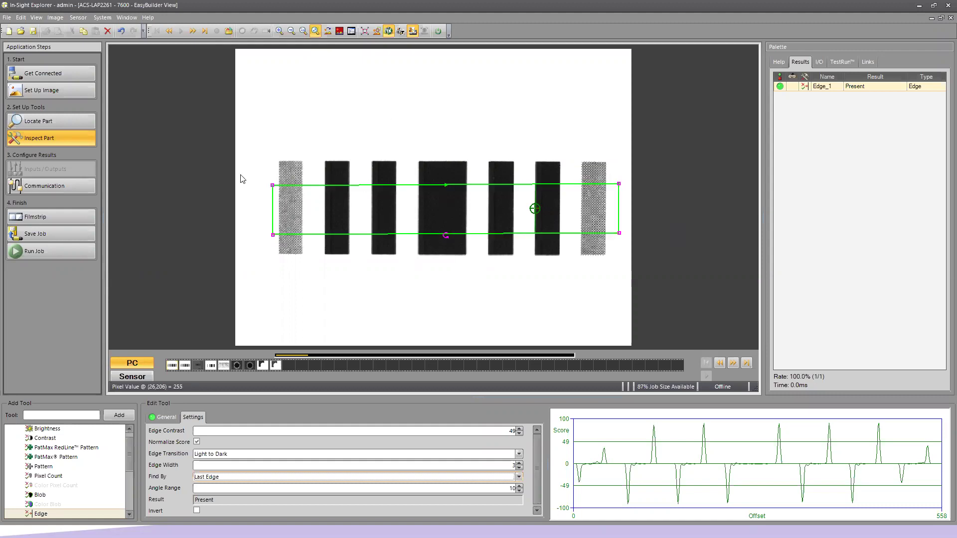
- Start a new job from Get Connected, confirming that the Edge_1 job data be cleared
{"action": "left_click", "coordinate": [68, 74]}
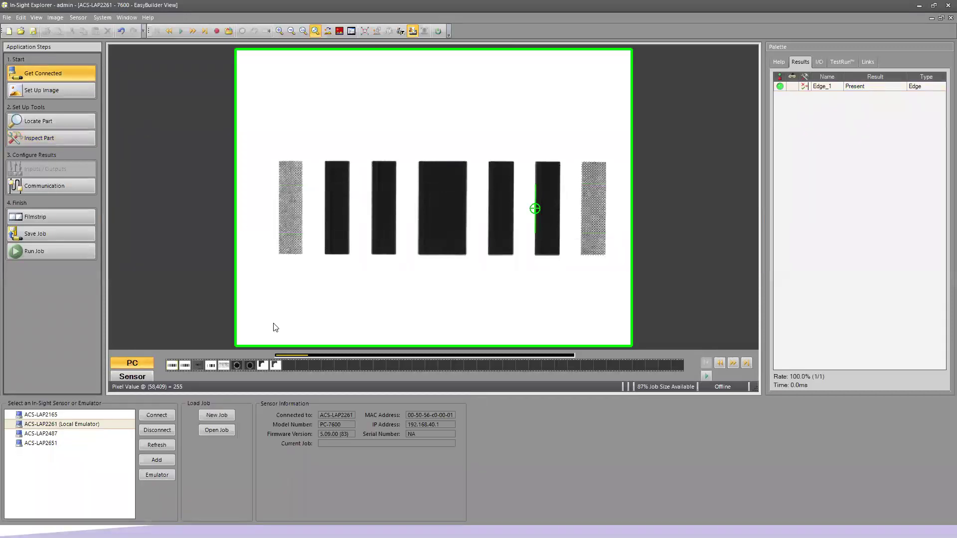
{"action": "left_click", "coordinate": [231, 414]}
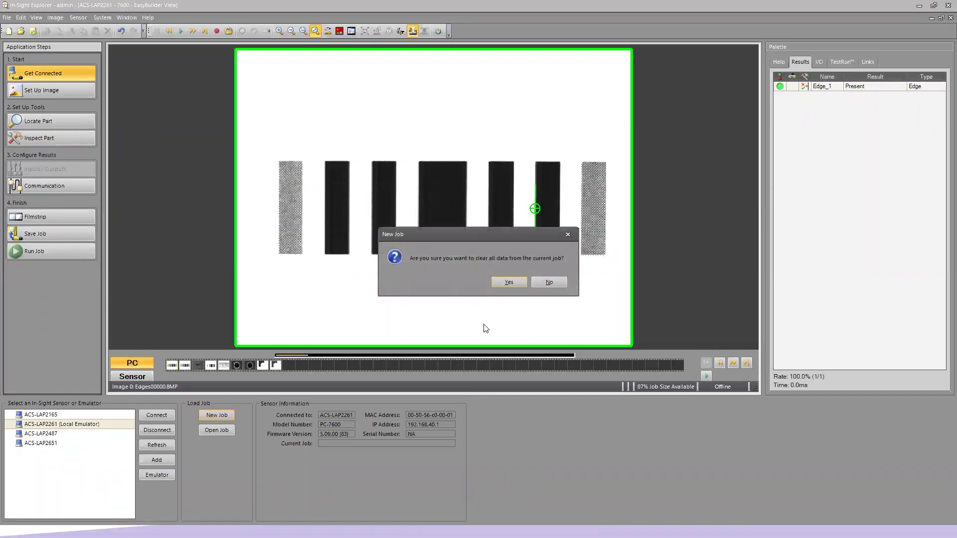
{"action": "left_click", "coordinate": [508, 282]}
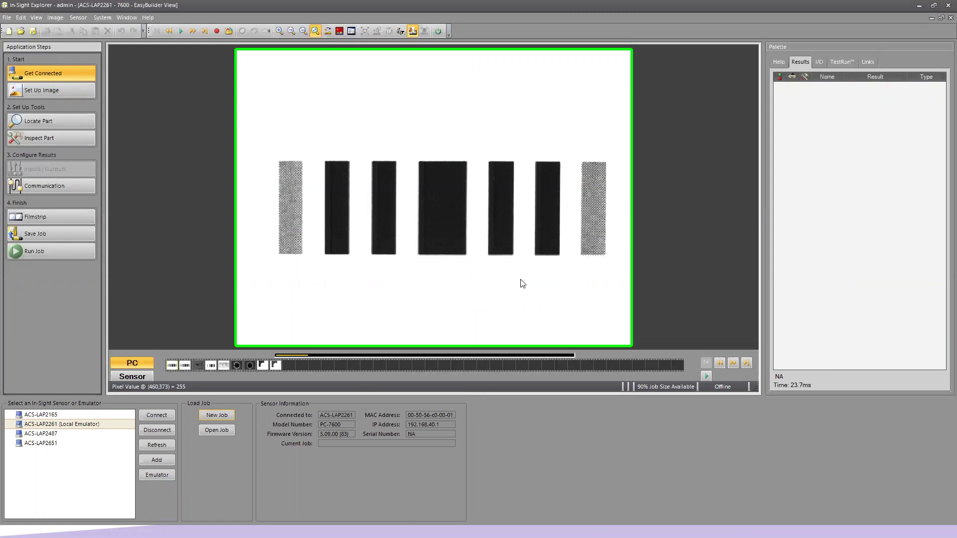
- Load the 11 playback images from the Black demo plate folder through Load Images from PC
{"action": "left_click", "coordinate": [78, 94]}
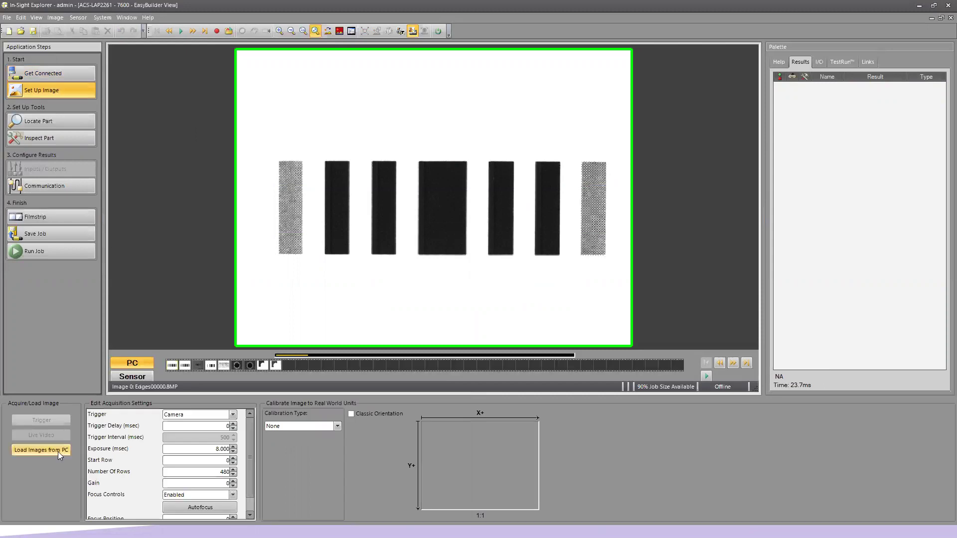
{"action": "left_click", "coordinate": [58, 451]}
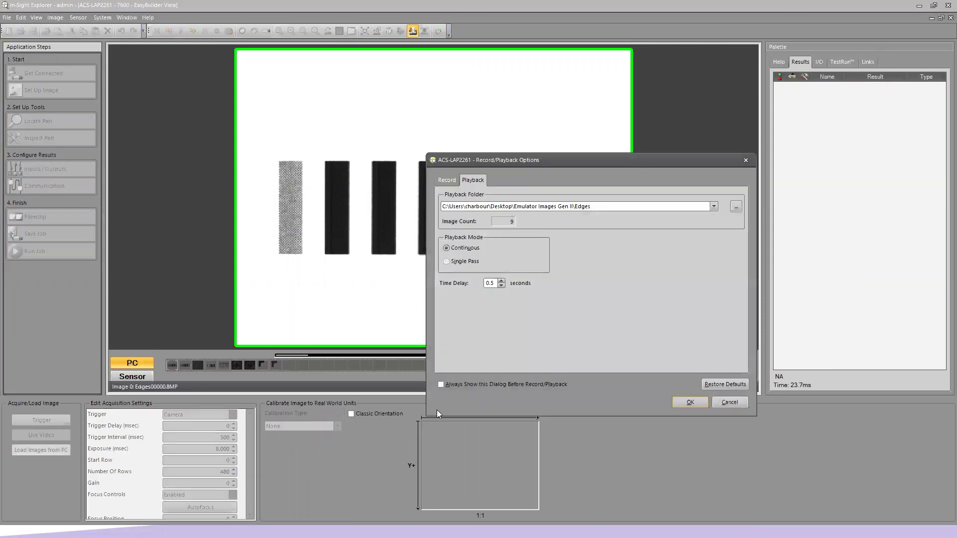
{"action": "left_click", "coordinate": [736, 207]}
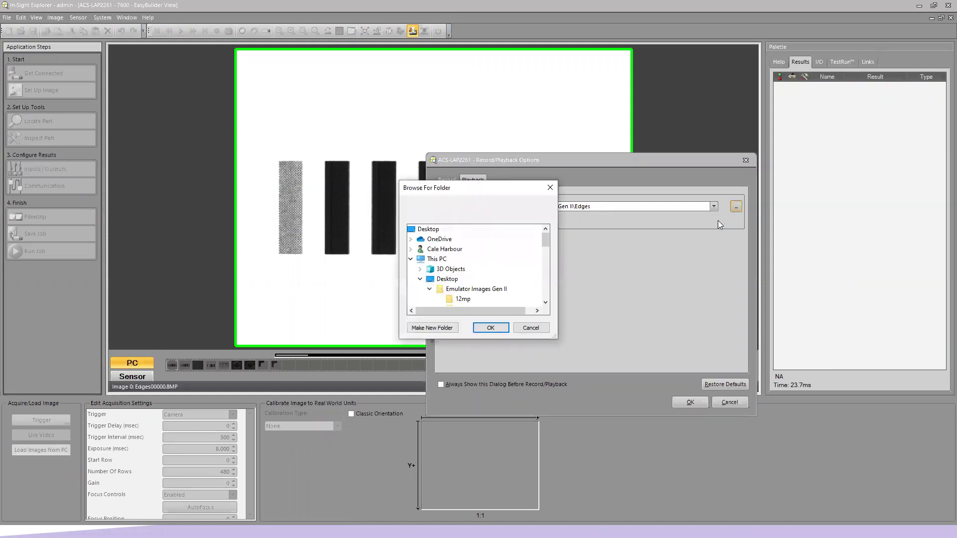
{"action": "left_click", "coordinate": [545, 302]}
{"action": "left_click", "coordinate": [545, 302]}
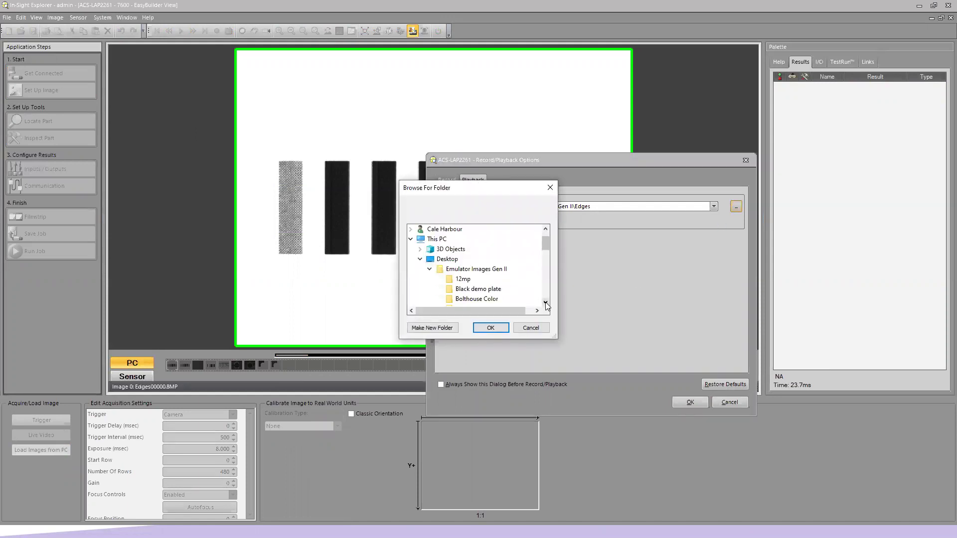
{"action": "left_click", "coordinate": [489, 296]}
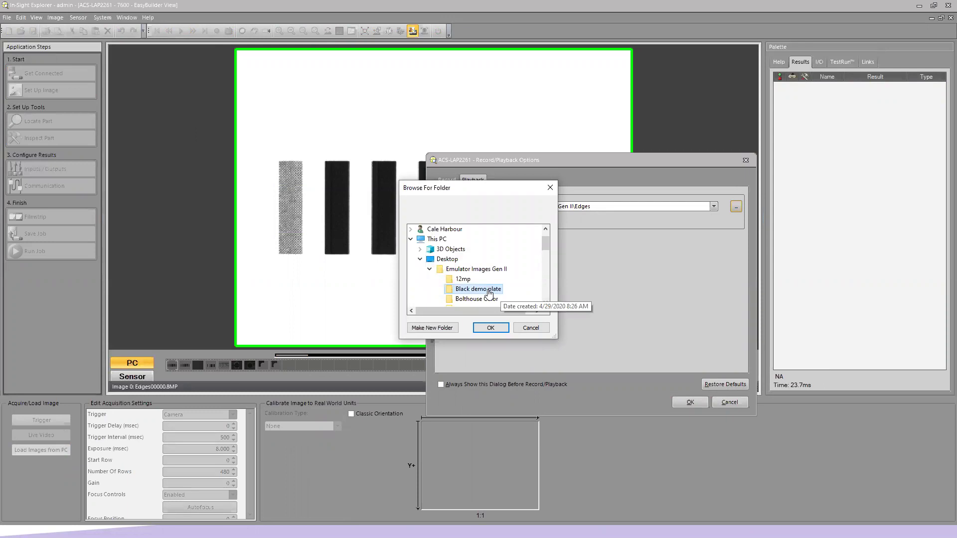
{"action": "left_click", "coordinate": [496, 327]}
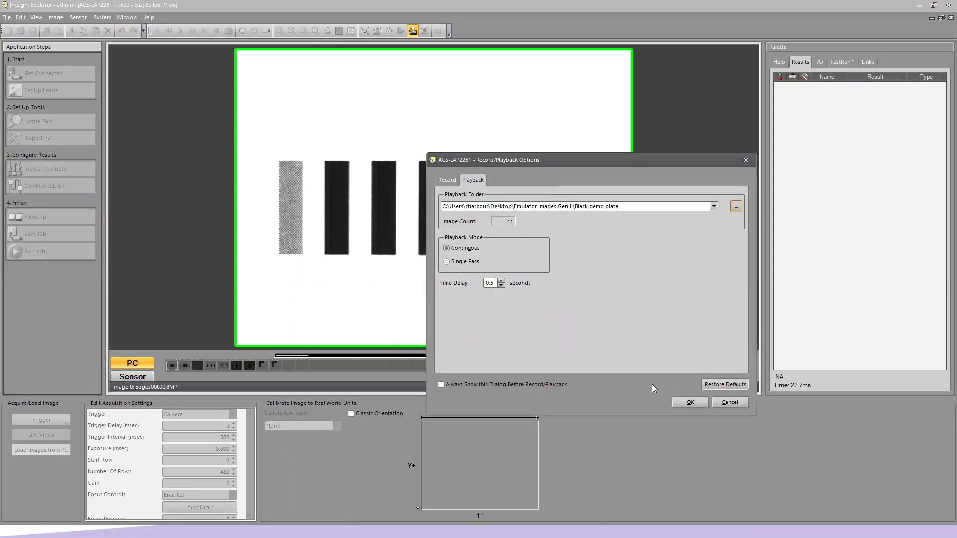
{"action": "left_click", "coordinate": [686, 400]}
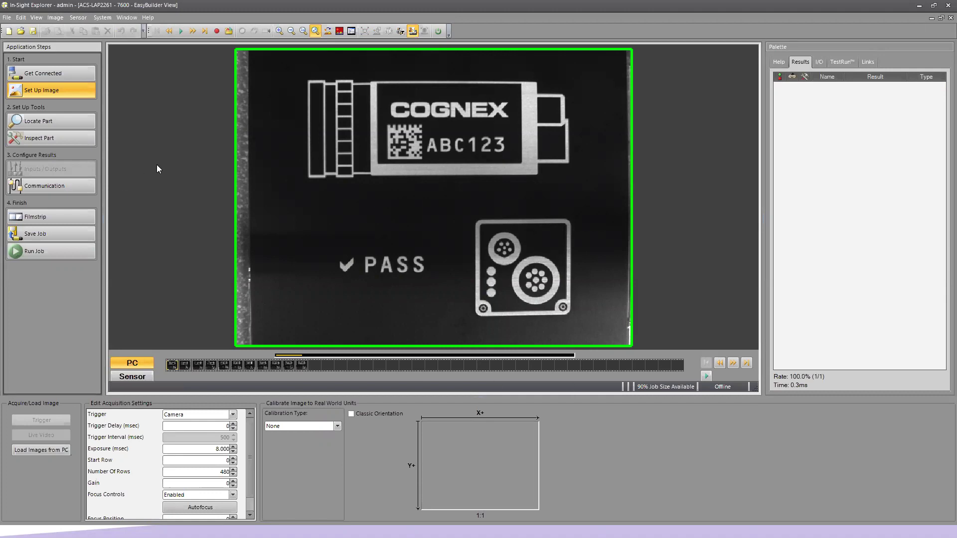
- Add a Pattern locate tool with its model region trained on the label's connector end
{"action": "left_click", "coordinate": [86, 119]}
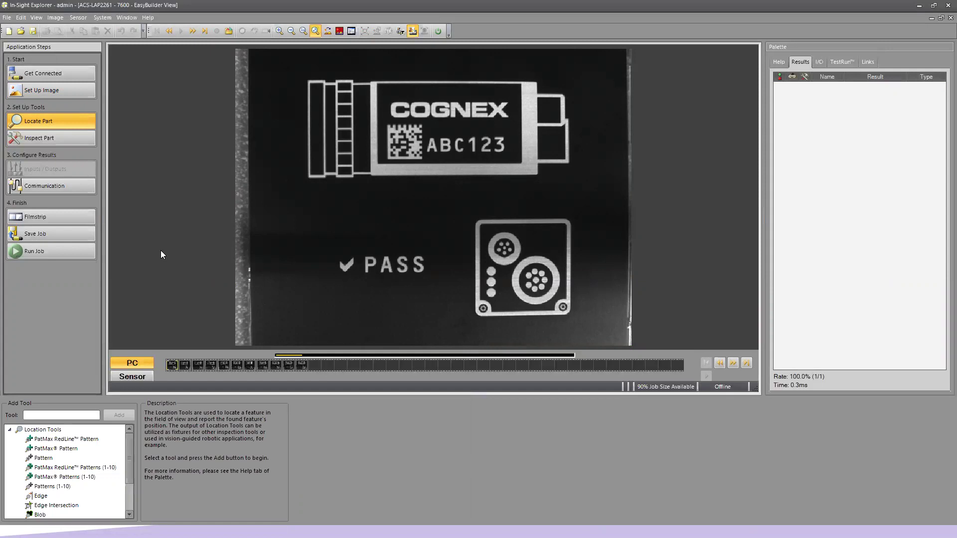
{"action": "left_click", "coordinate": [73, 458]}
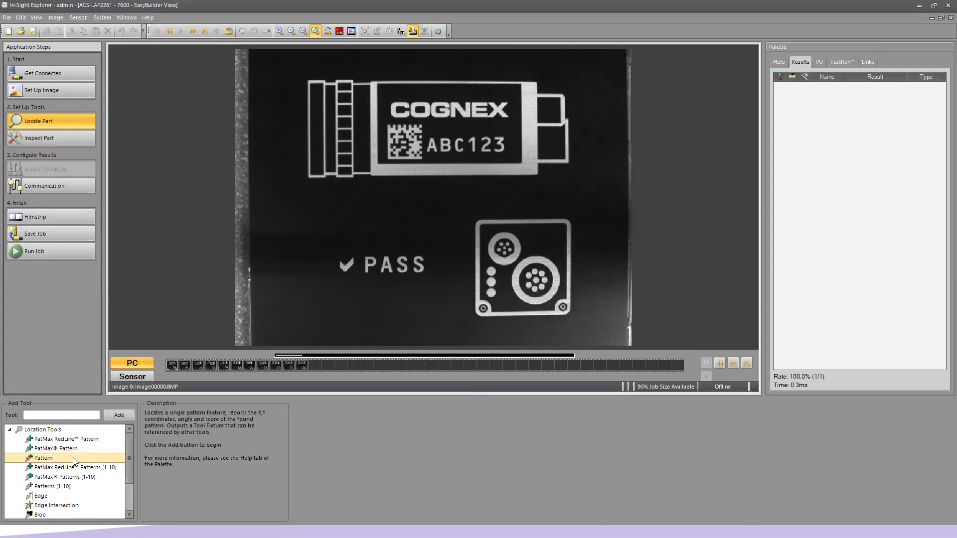
{"action": "left_click", "coordinate": [120, 416]}
{"action": "left_click_drag", "start_coordinate": [345, 144], "coordinate": [356, 192]}
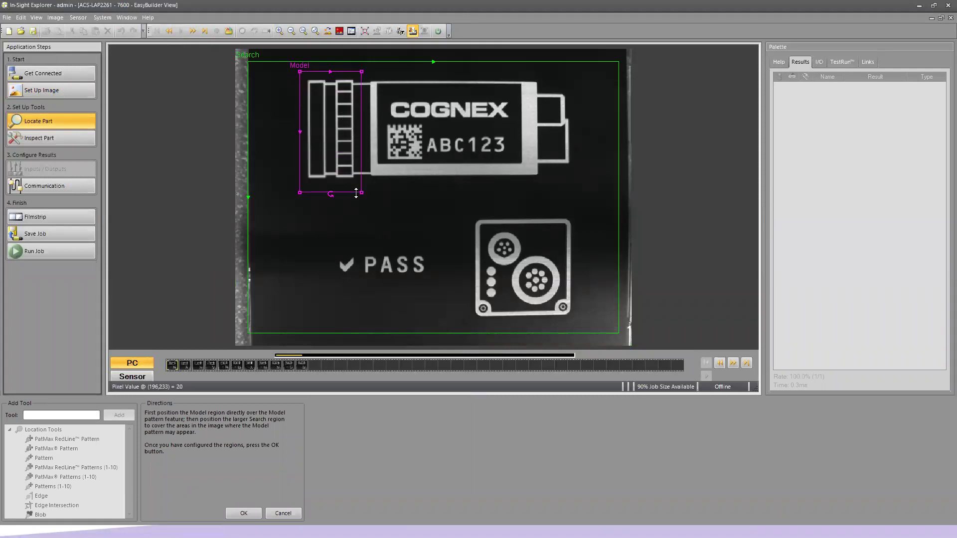
{"action": "left_click", "coordinate": [243, 513]}
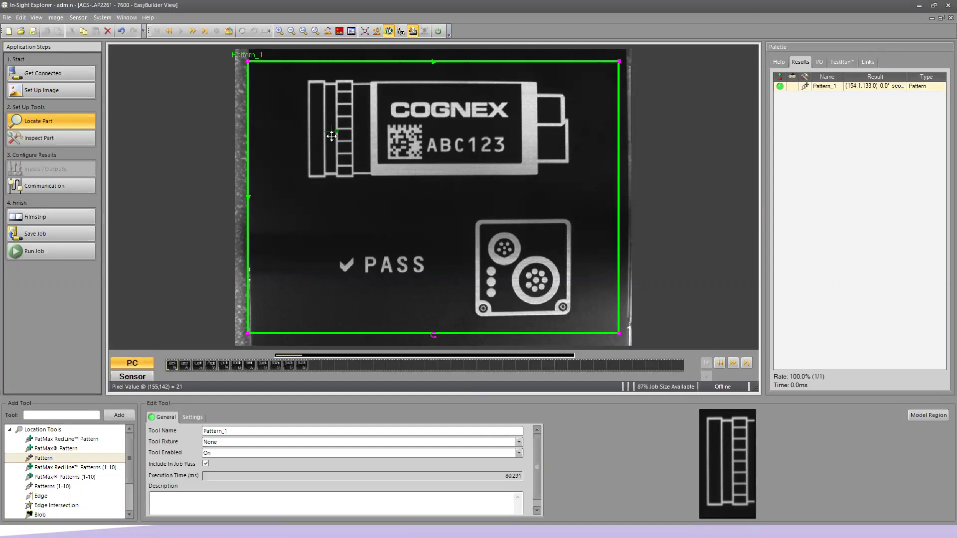
- Add a Read 2D Code tool from Identification Tools, with its region over the data matrix code
{"action": "left_click", "coordinate": [72, 138]}
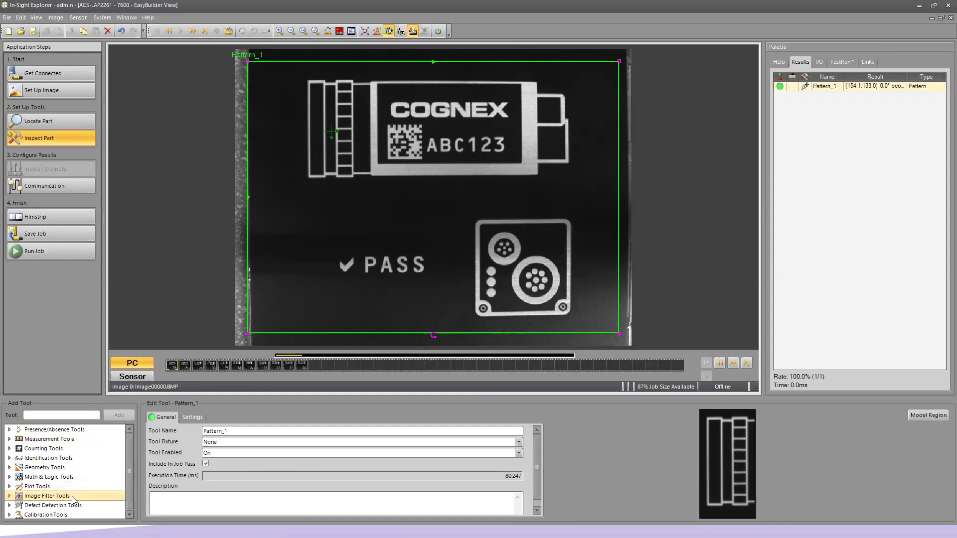
{"action": "left_click", "coordinate": [10, 458]}
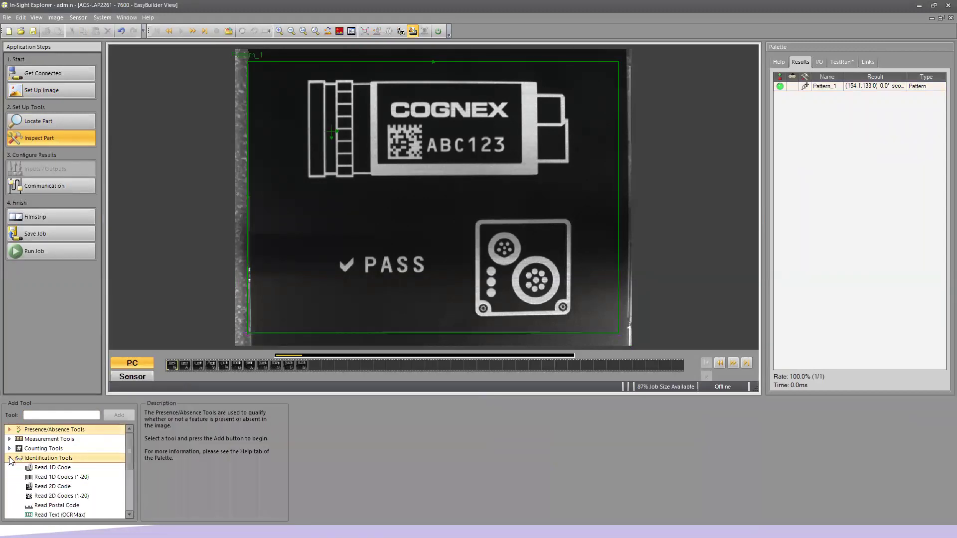
{"action": "left_click", "coordinate": [68, 487]}
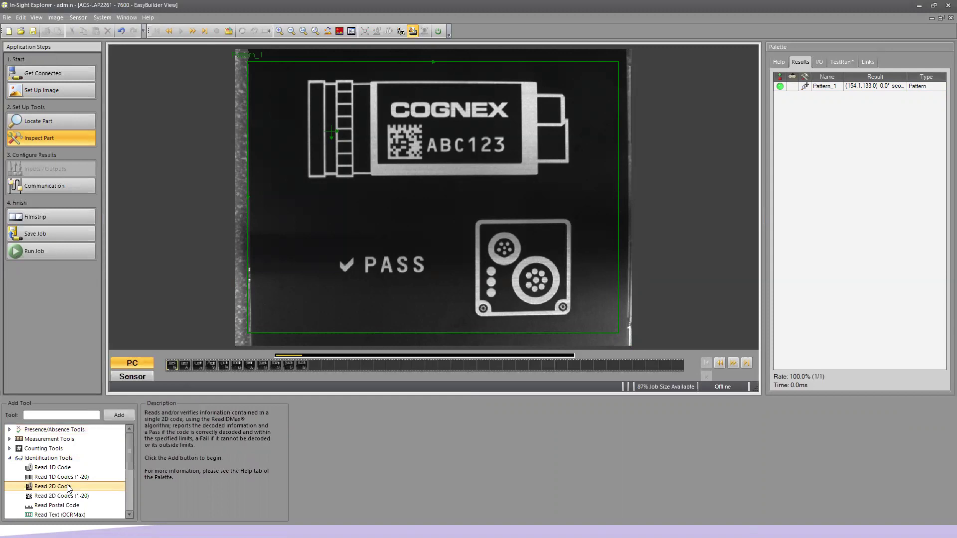
{"action": "left_click", "coordinate": [119, 415]}
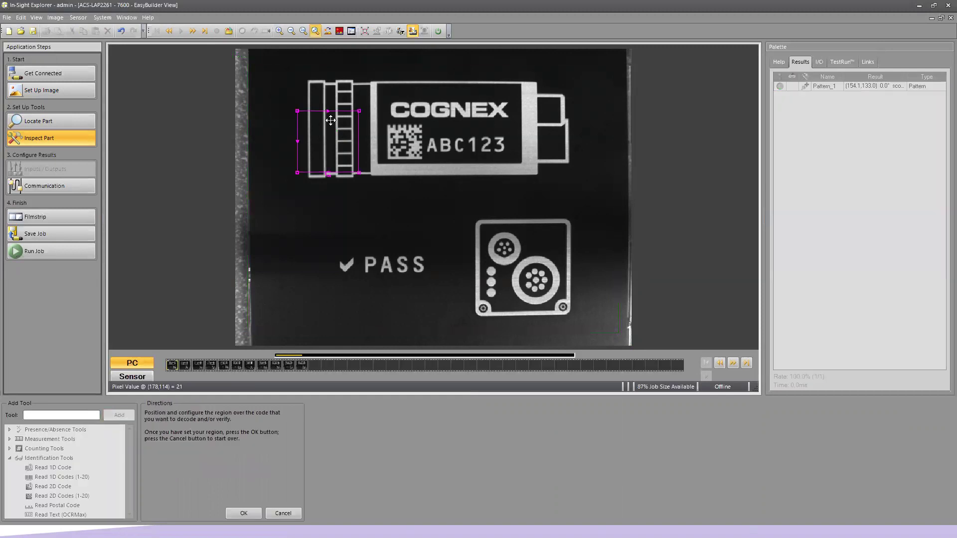
{"action": "left_click_drag", "start_coordinate": [327, 146], "coordinate": [430, 166]}
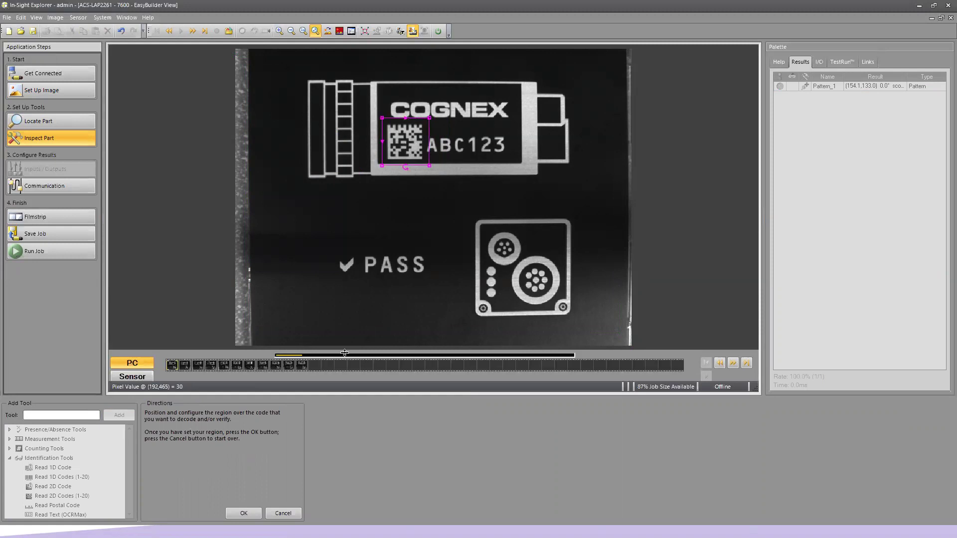
- Accept the code region to create IDCode_1, which decodes ABC123
{"action": "left_click", "coordinate": [248, 513]}
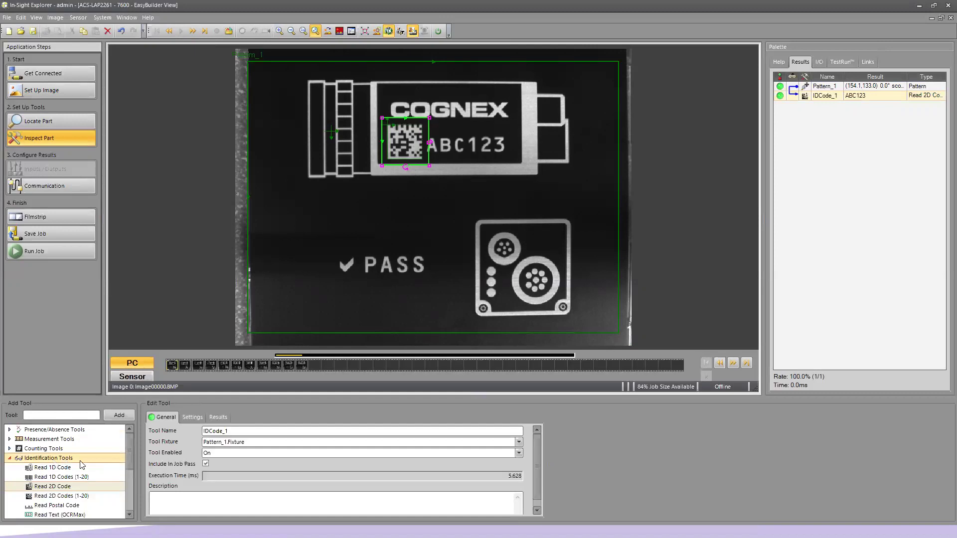
- Add a Read Text (OCRMax) tool and fit its region tightly around the ABC123 characters
{"action": "left_click", "coordinate": [81, 513]}
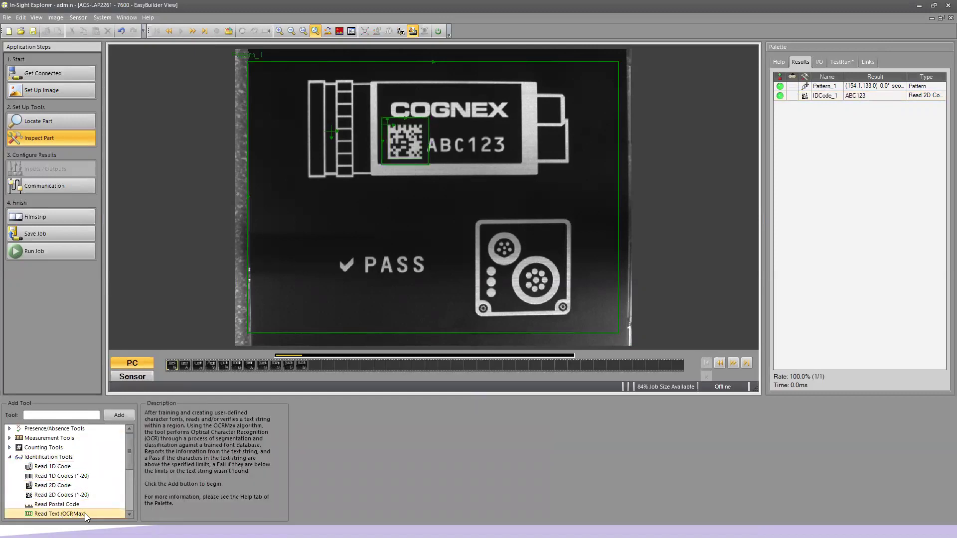
{"action": "left_click", "coordinate": [120, 416]}
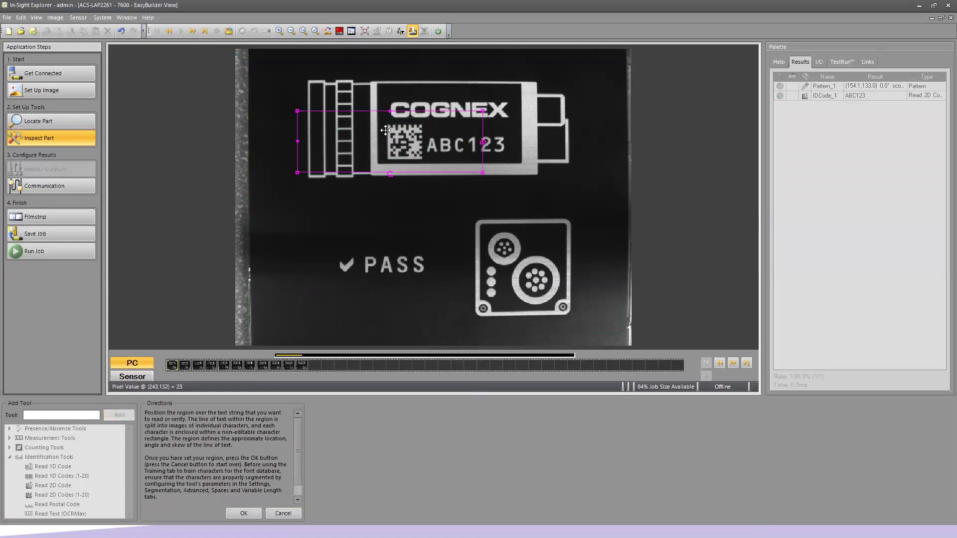
{"action": "left_click_drag", "start_coordinate": [394, 136], "coordinate": [512, 153]}
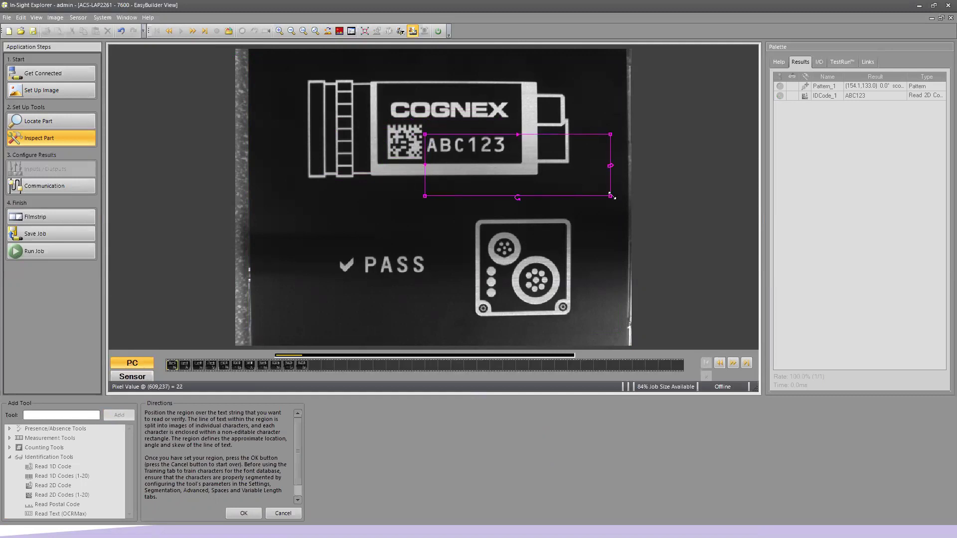
{"action": "left_click_drag", "start_coordinate": [609, 196], "coordinate": [509, 159]}
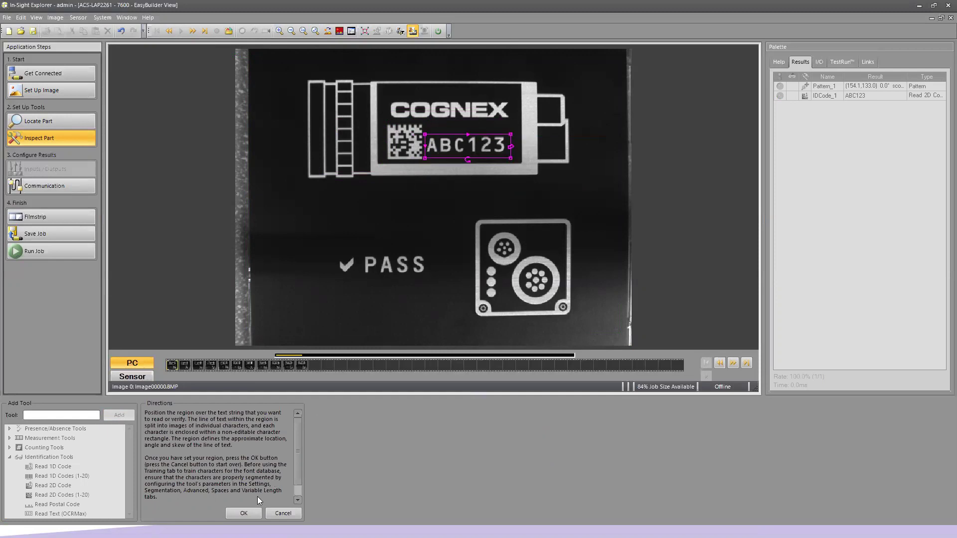
{"action": "left_click", "coordinate": [244, 513]}
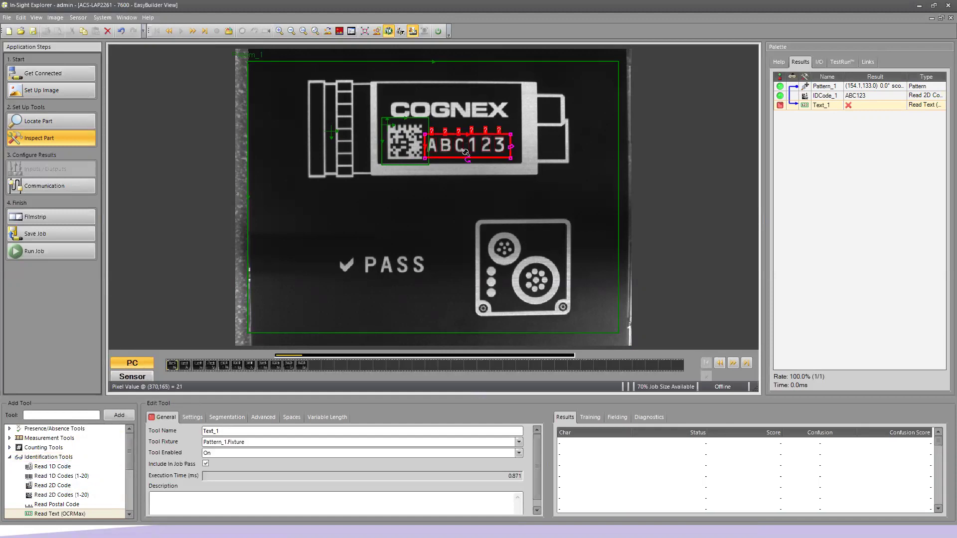
- Zoom in on the ABC123 region to inspect its six unrecognized character boxes
{"action": "scroll", "coordinate": [472, 150], "scroll_direction": "up", "scroll_amount": 5}
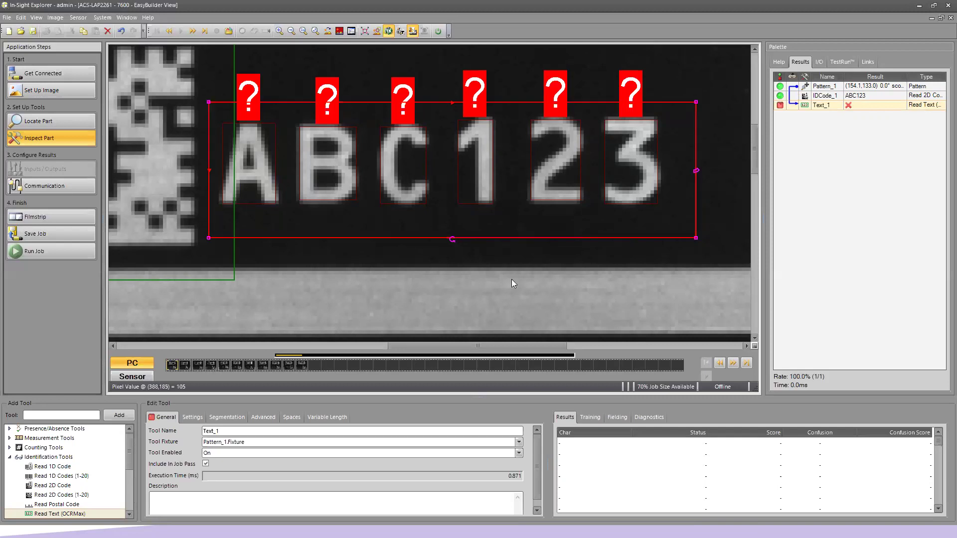
- Train the Custom_1 font with the string ABC123 so Text_1 reads ABC123 and passes
{"action": "left_click", "coordinate": [594, 420]}
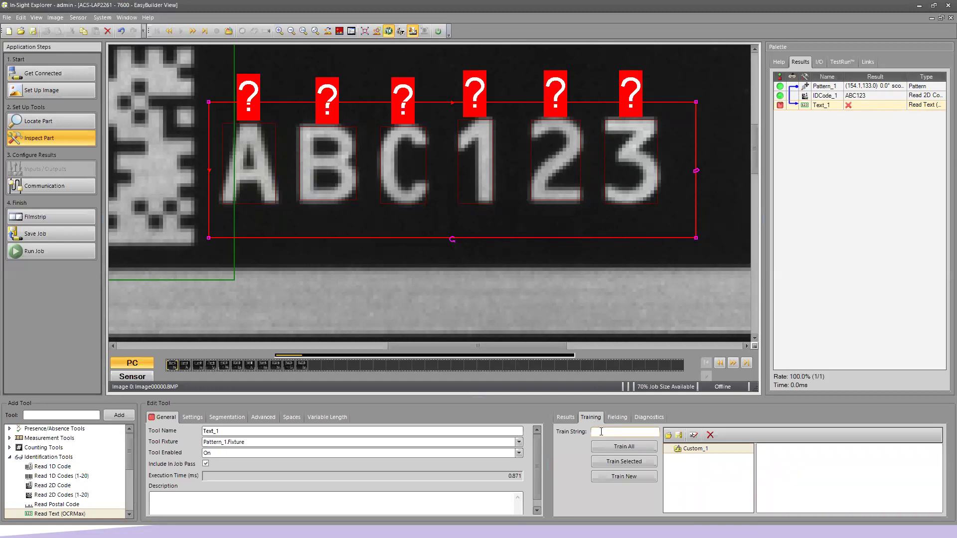
{"action": "left_click", "coordinate": [601, 431]}
{"action": "type", "text": "ABC123"}
{"action": "left_click", "coordinate": [630, 449]}
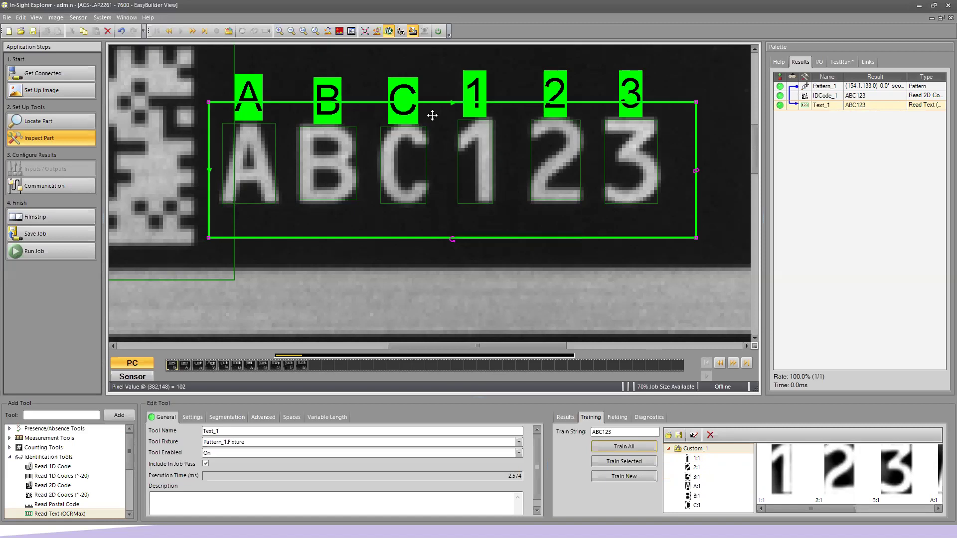
{"action": "left_click", "coordinate": [316, 31]}
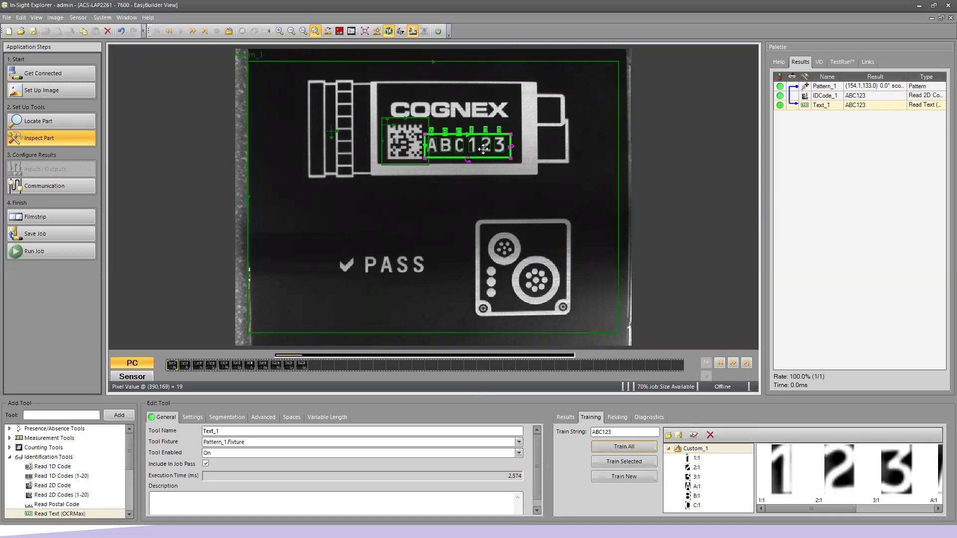
- Cycle through the playback images to Image00005 (ABA122, FAIL) and show Text_1's settings
{"action": "left_click", "coordinate": [735, 366]}
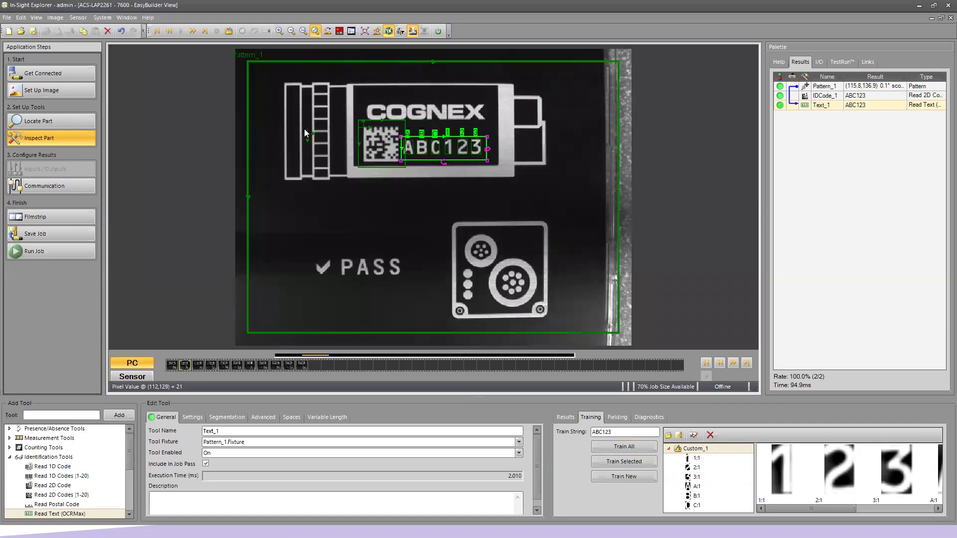
{"action": "left_click", "coordinate": [733, 365]}
{"action": "left_click", "coordinate": [733, 365]}
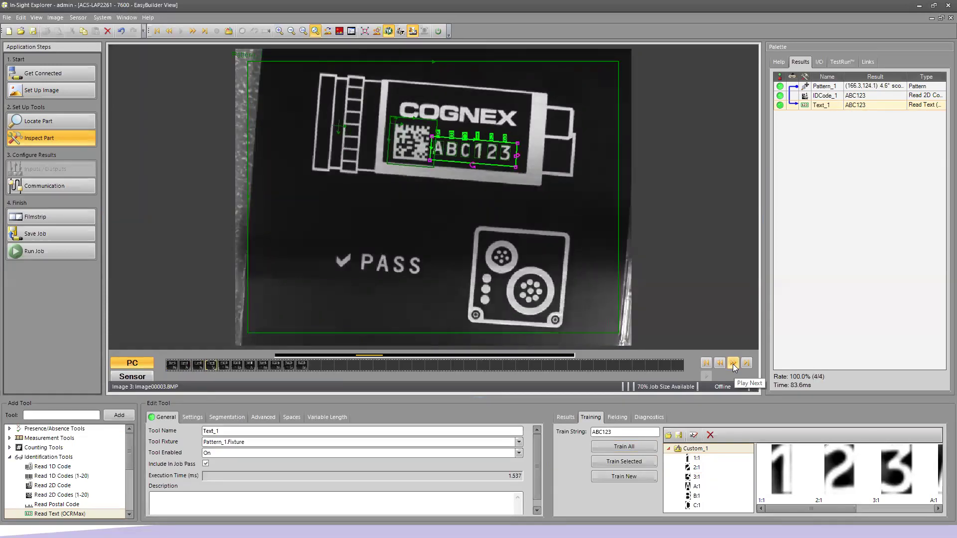
{"action": "left_click", "coordinate": [733, 364]}
{"action": "left_click", "coordinate": [733, 365]}
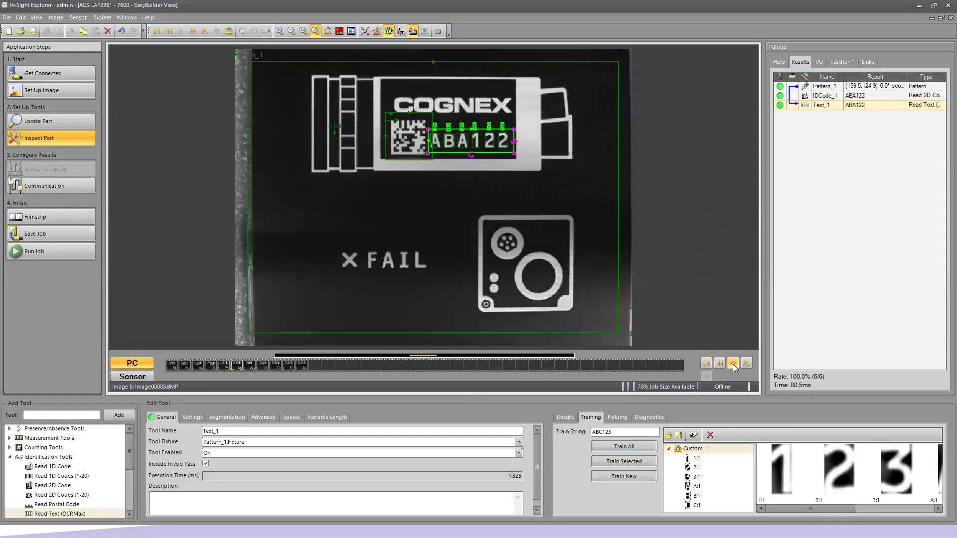
{"action": "left_click", "coordinate": [721, 363]}
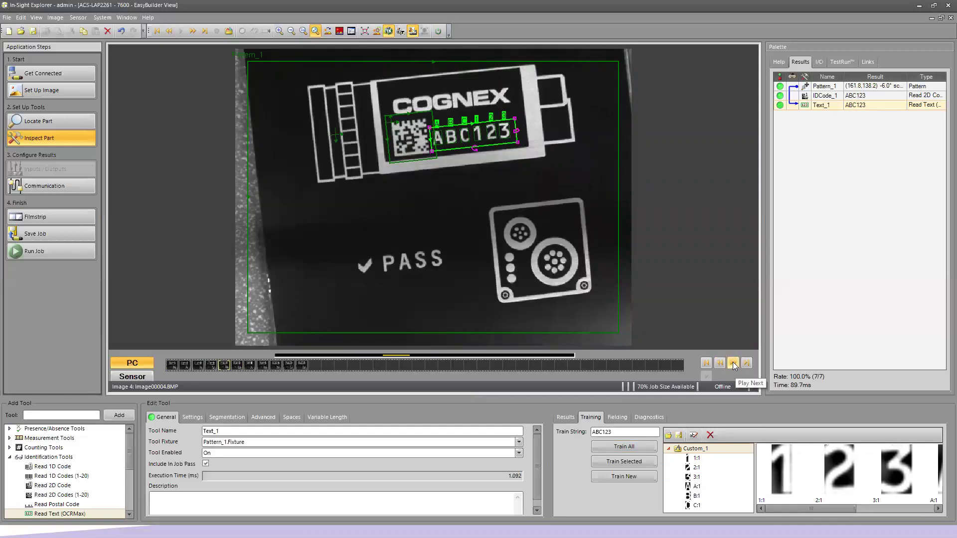
{"action": "left_click", "coordinate": [733, 364]}
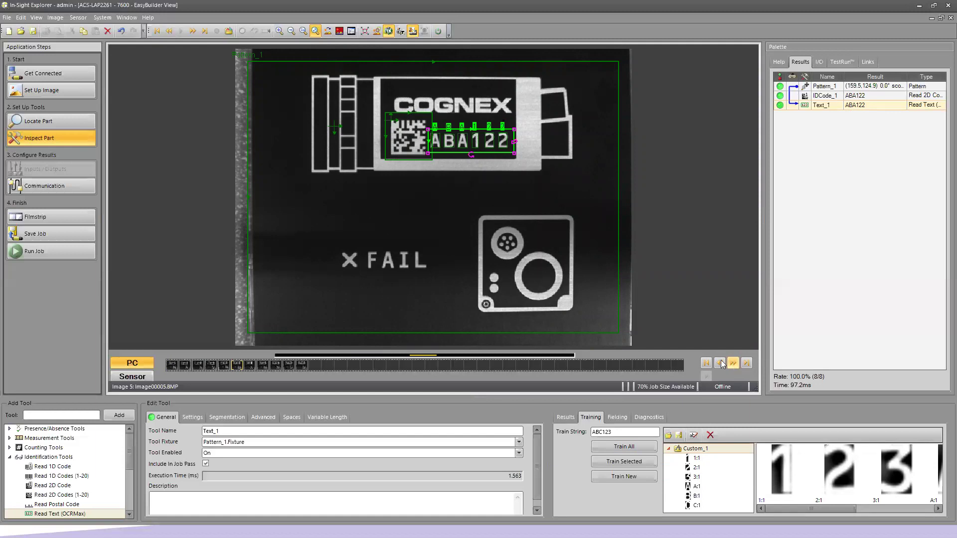
{"action": "left_click", "coordinate": [194, 418]}
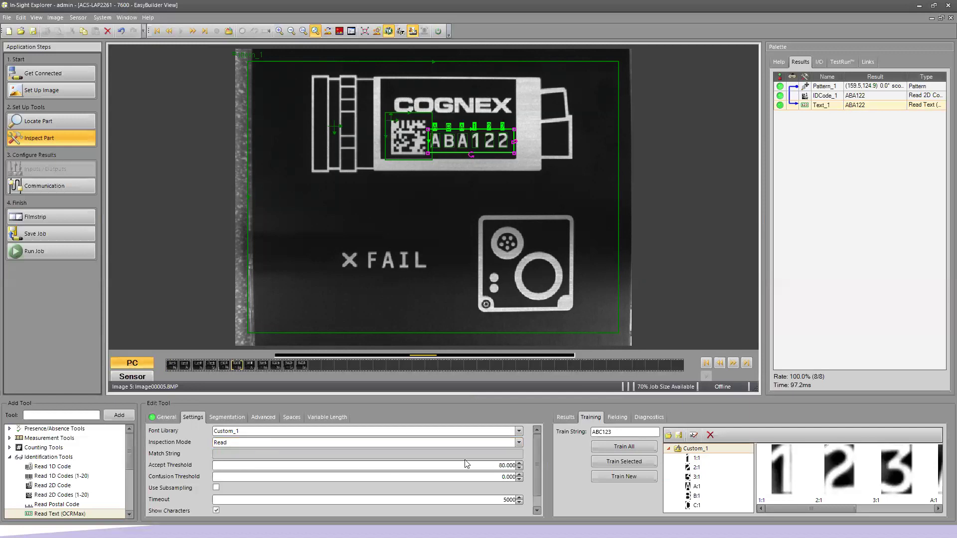
- Set Text_1's Inspection Mode to Read/Verify with match string ABC123
{"action": "left_click", "coordinate": [519, 443]}
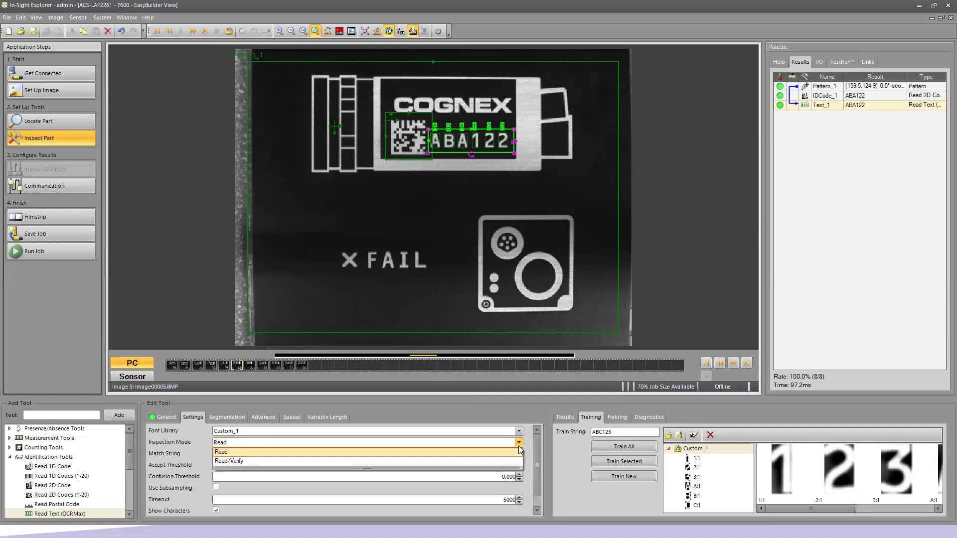
{"action": "left_click", "coordinate": [515, 461]}
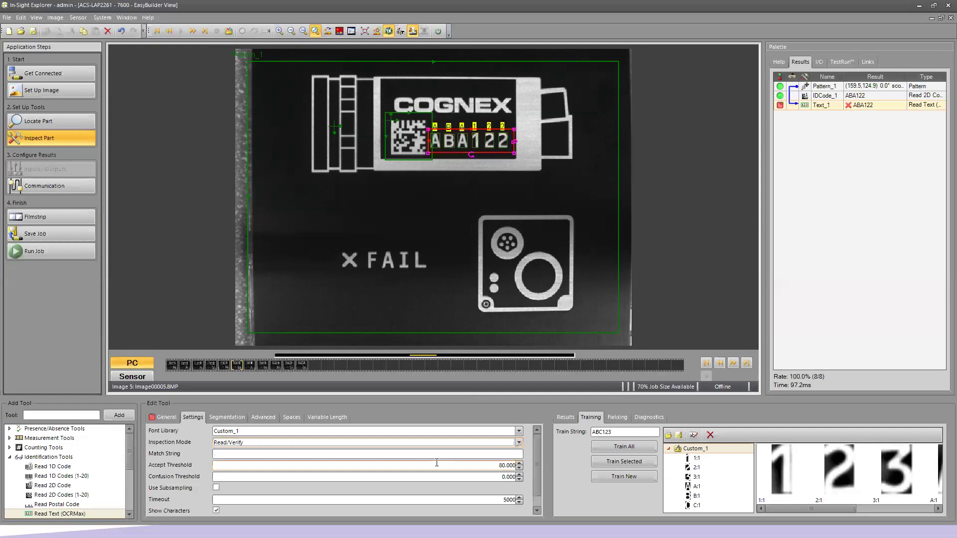
{"action": "left_click", "coordinate": [336, 453]}
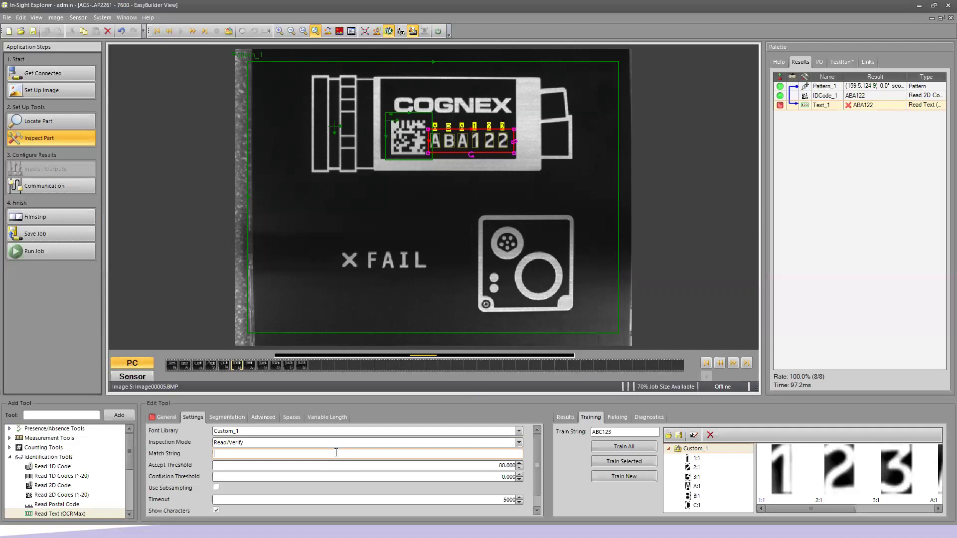
{"action": "type", "text": "ABC123"}
{"action": "key", "text": "Return"}
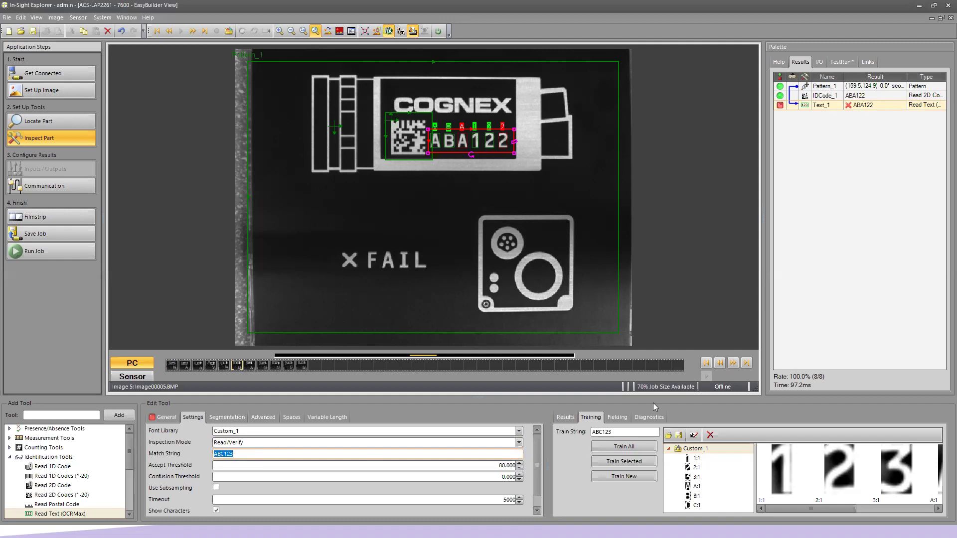
- Step between the ABC123 and ABA122 images, then return to the first recorded image, Image00000
{"action": "left_click", "coordinate": [720, 365]}
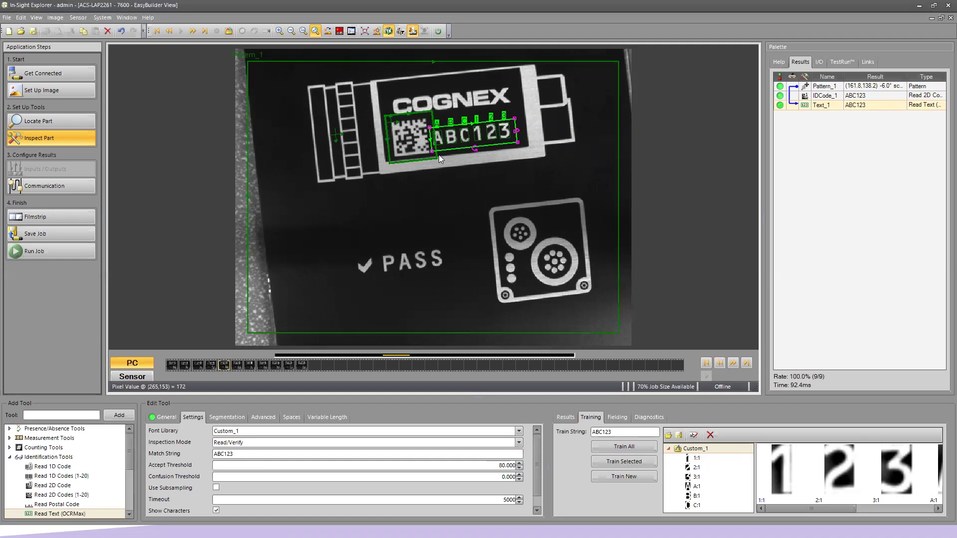
{"action": "left_click", "coordinate": [733, 365]}
{"action": "left_click", "coordinate": [719, 364]}
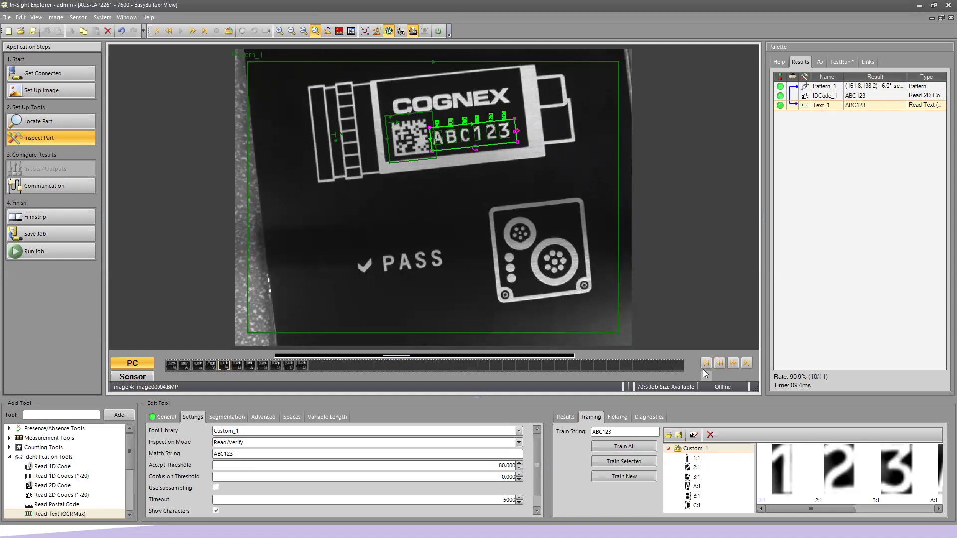
{"action": "left_click", "coordinate": [720, 364]}
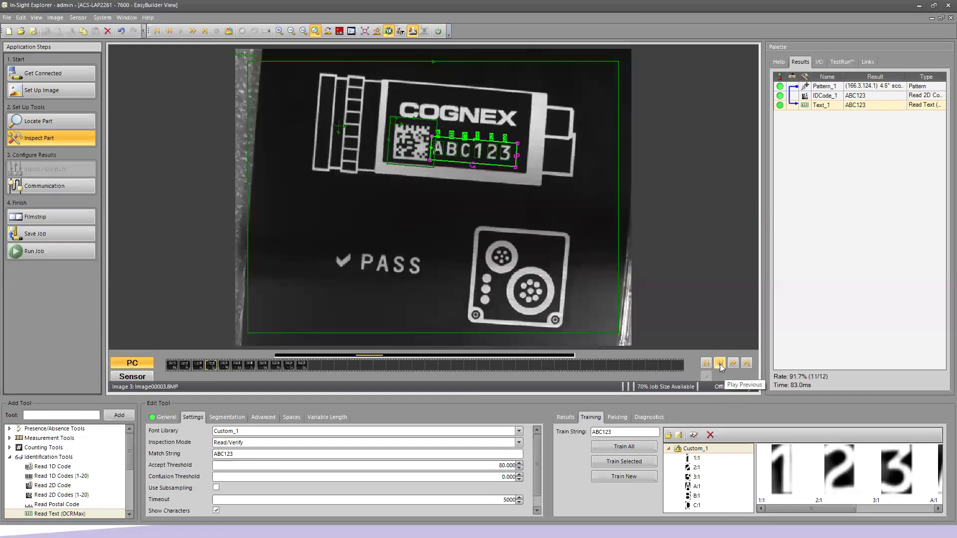
{"action": "left_click", "coordinate": [708, 365]}
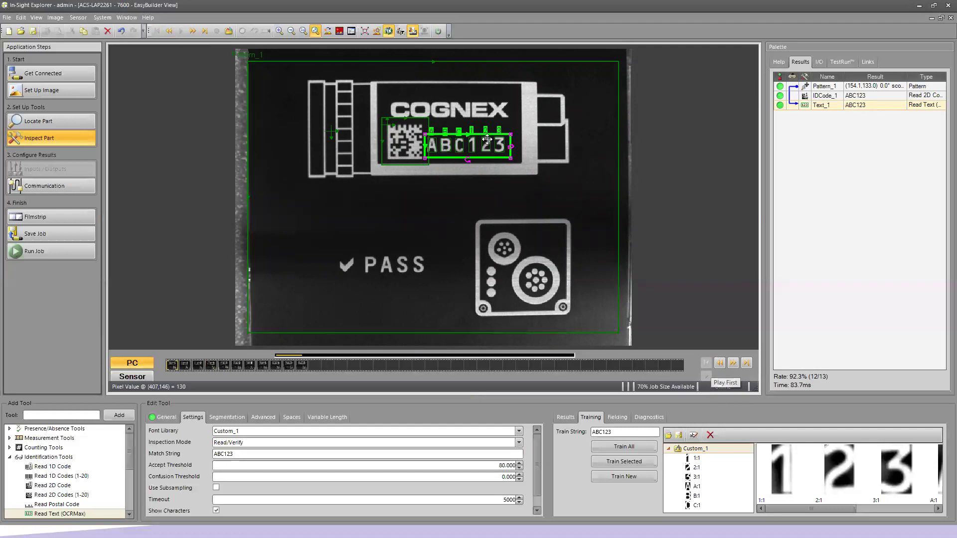
- Drag the Text_1 reading region from ABC123 down onto the PASS lettering
{"action": "left_click_drag", "start_coordinate": [487, 140], "coordinate": [379, 246]}
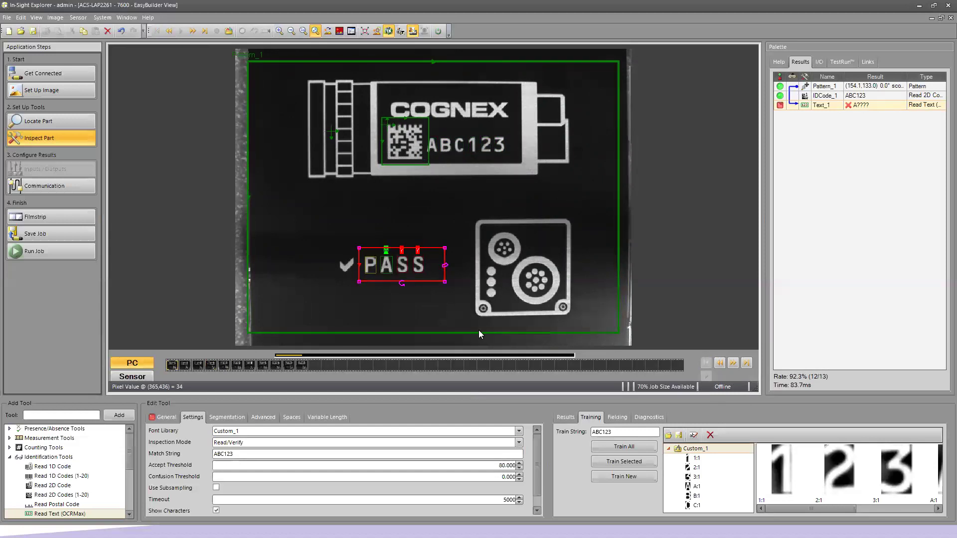
- Label the PASS characters P and S and train the font with them
{"action": "left_click", "coordinate": [624, 463]}
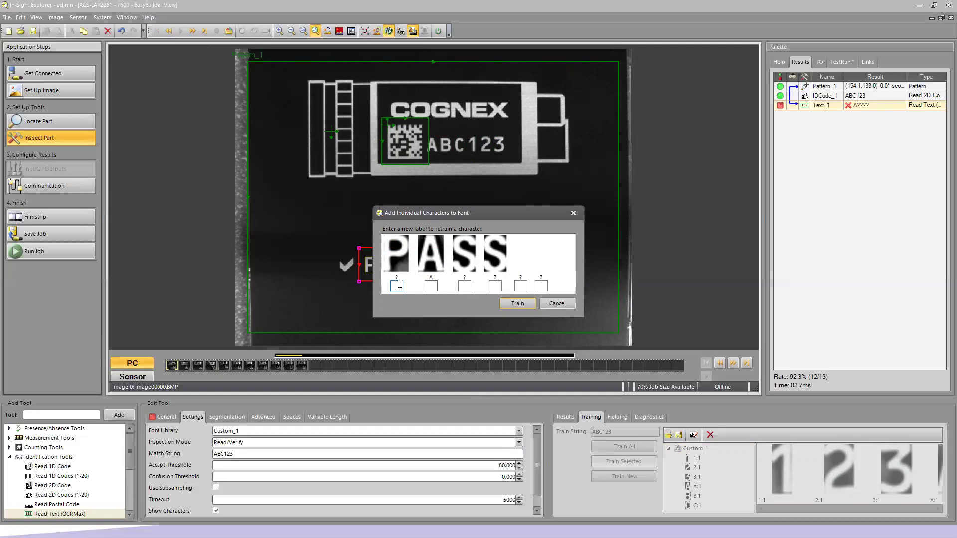
{"action": "type", "text": "P"}
{"action": "left_click", "coordinate": [466, 286]}
{"action": "type", "text": "S"}
{"action": "left_click", "coordinate": [517, 304]}
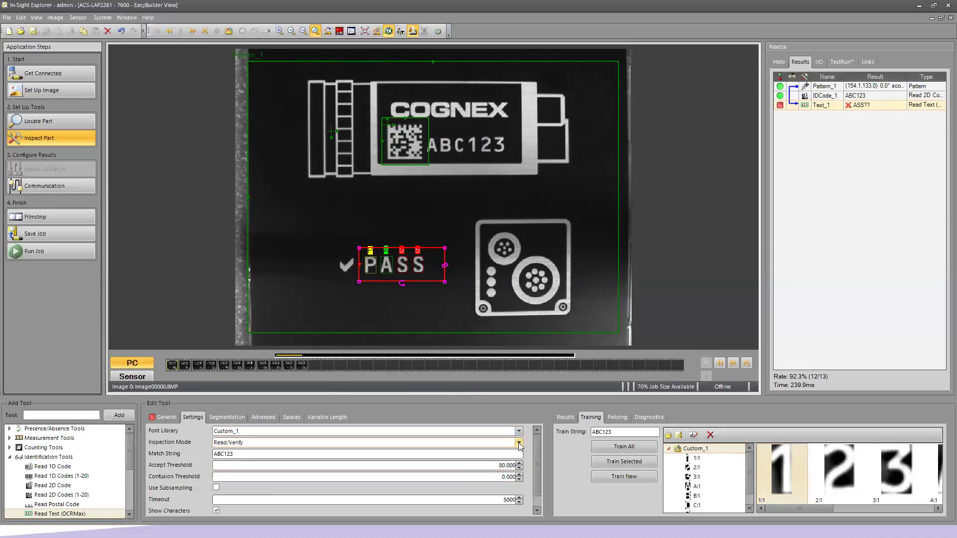
- Change Text_1's Inspection Mode from Read/Verify to Read
{"action": "left_click", "coordinate": [519, 443]}
{"action": "left_click", "coordinate": [465, 451]}
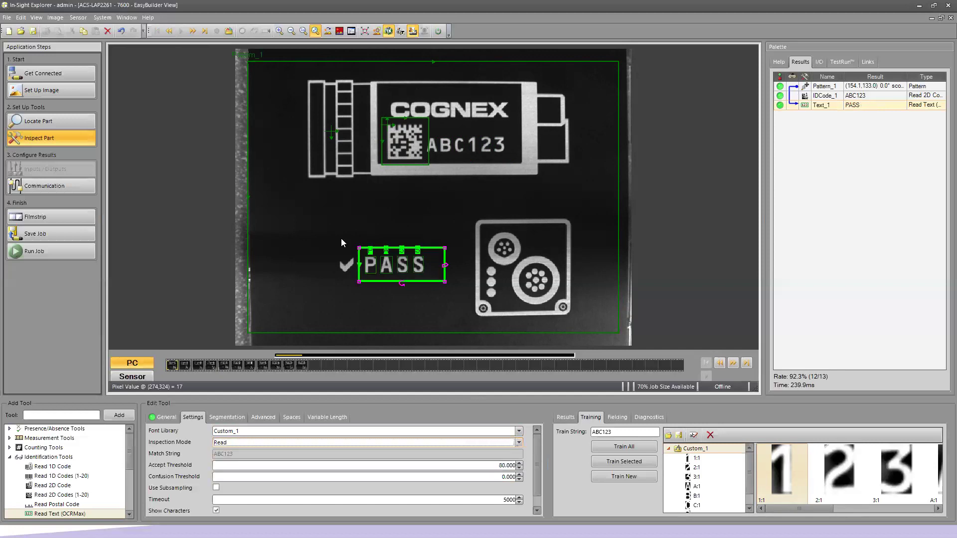